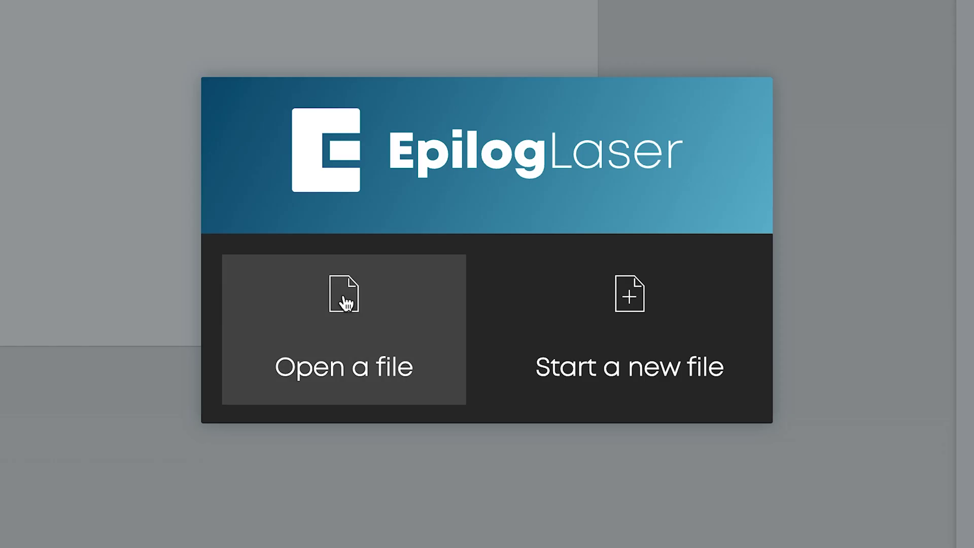
Step: Open the record stand.svg file from the vinyl folder
left_click(373, 233)
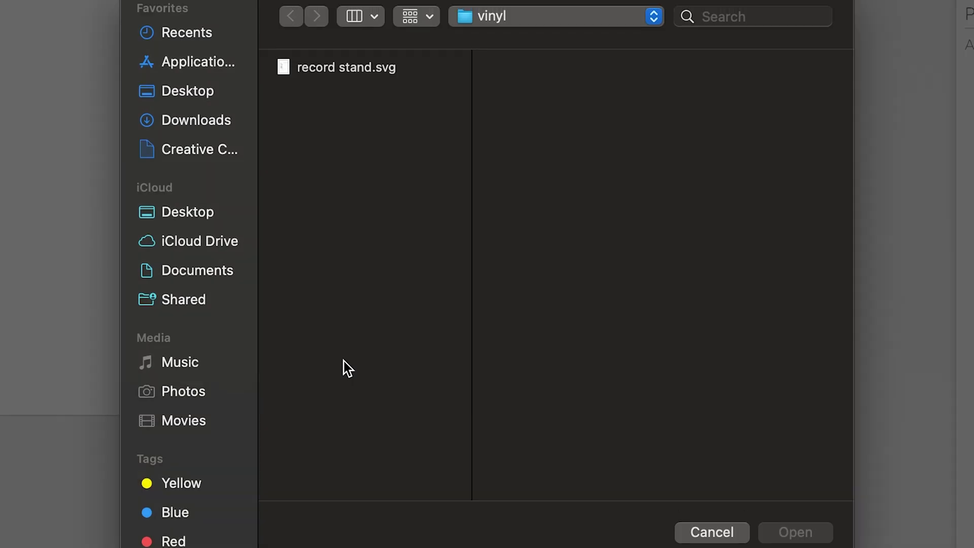
left_click(348, 70)
left_click(798, 531)
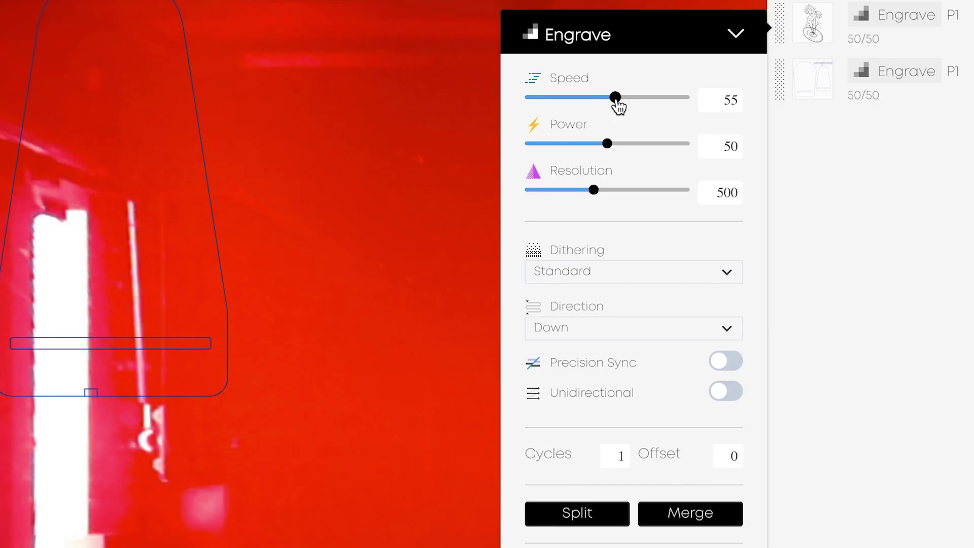
Step: Raise the engraving speed to 61 for the figure artwork and lower the cutting speed of the stand outlines
left_click_drag(617, 102, 627, 107)
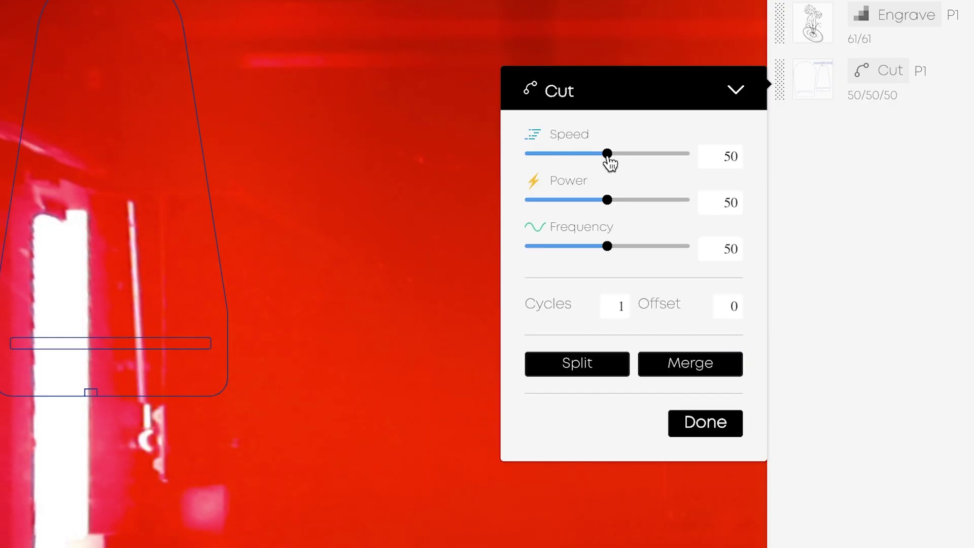
left_click_drag(609, 159, 562, 161)
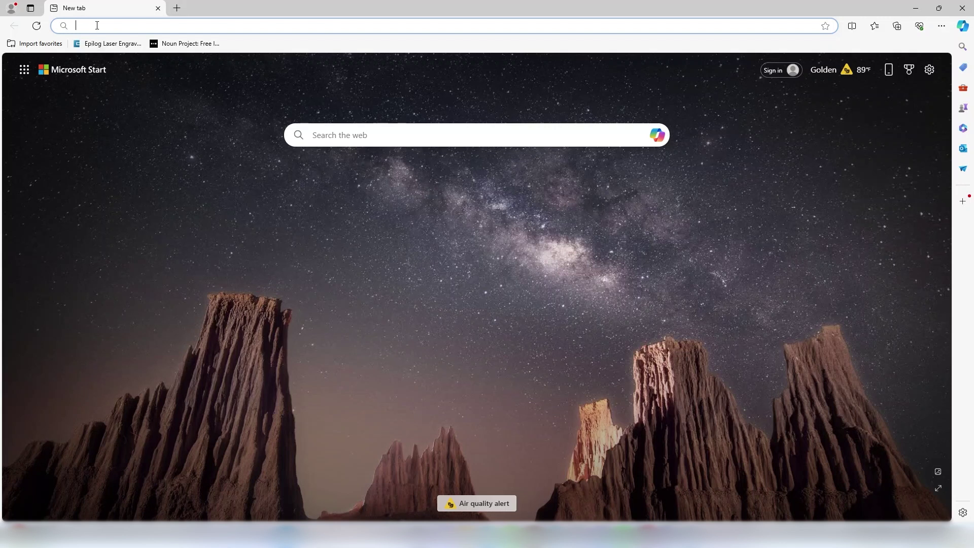
Step: Load the laser's web interface at 192.168.3.6 in the browser and start a new file
type("192.168.3")
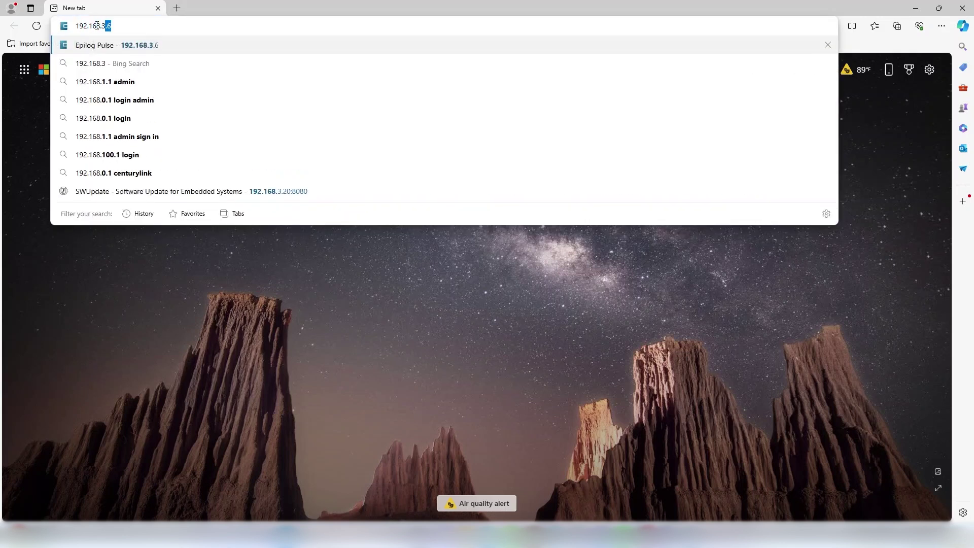
type(".6")
key("Return")
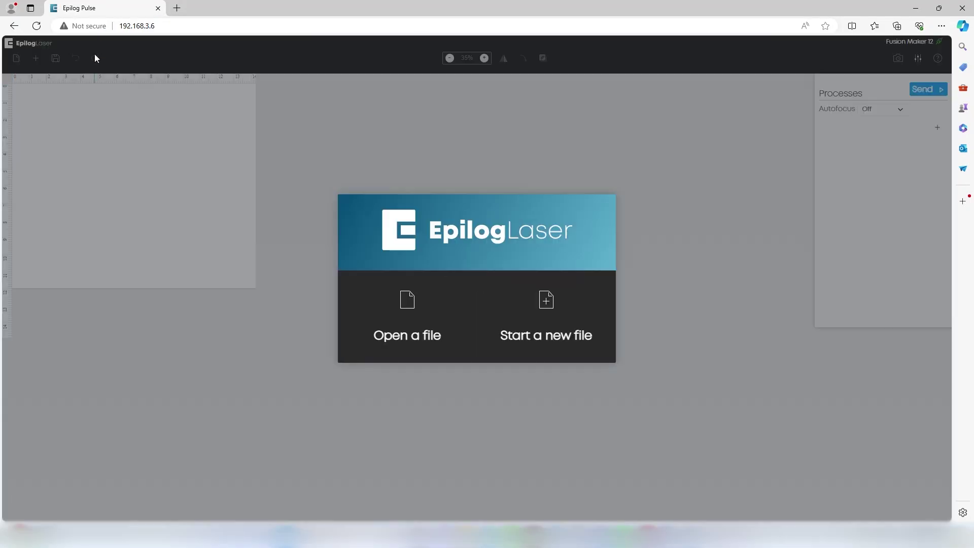
left_click(558, 310)
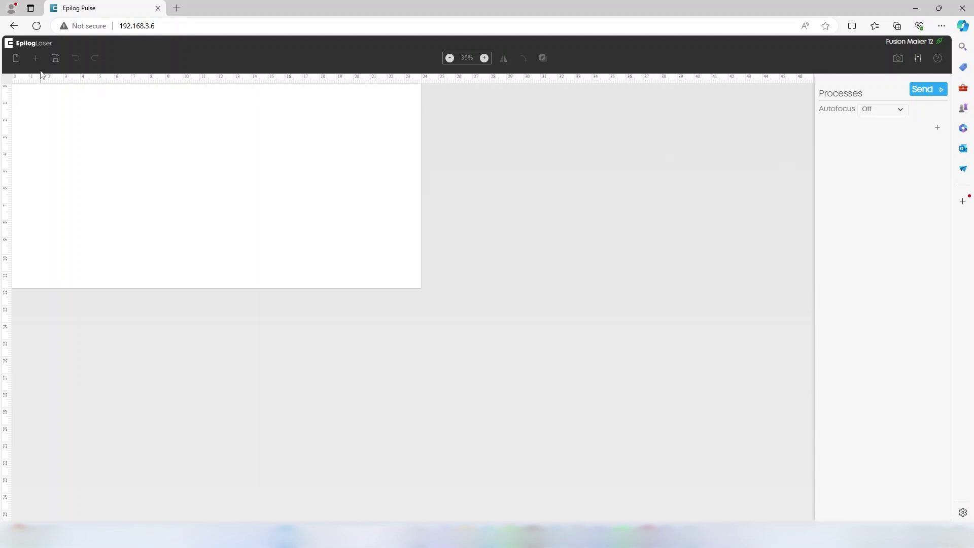
Step: Open Anchor Designs.svg from the Svg Files folder
left_click(16, 61)
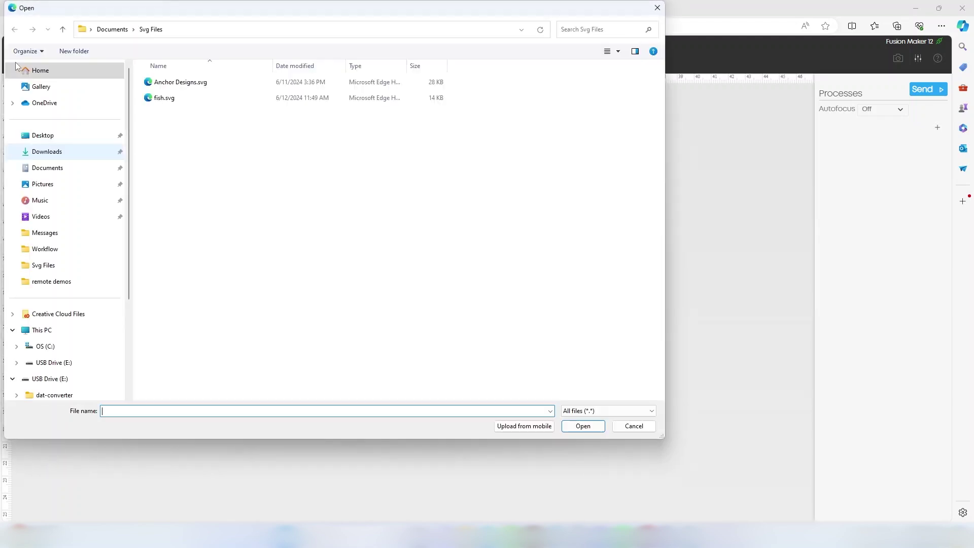
left_click(182, 83)
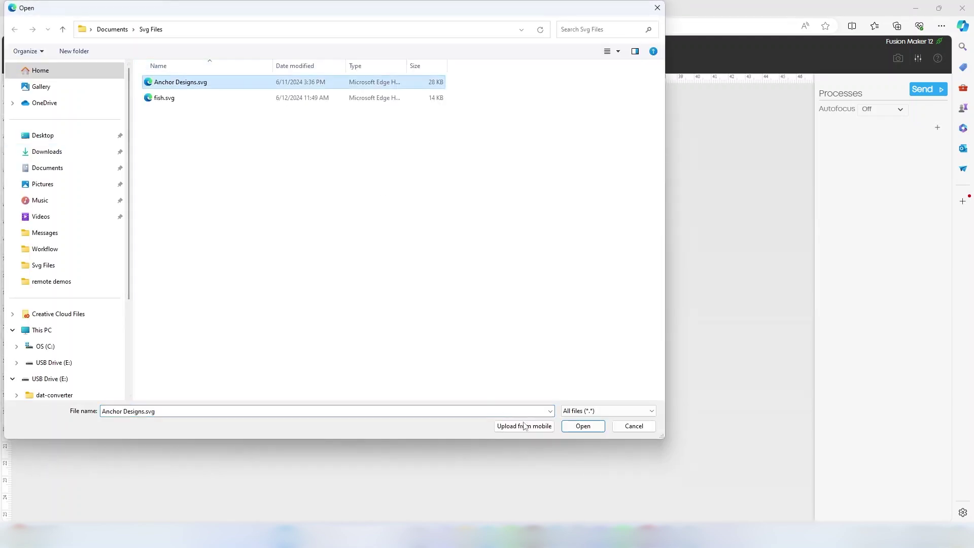
left_click(581, 427)
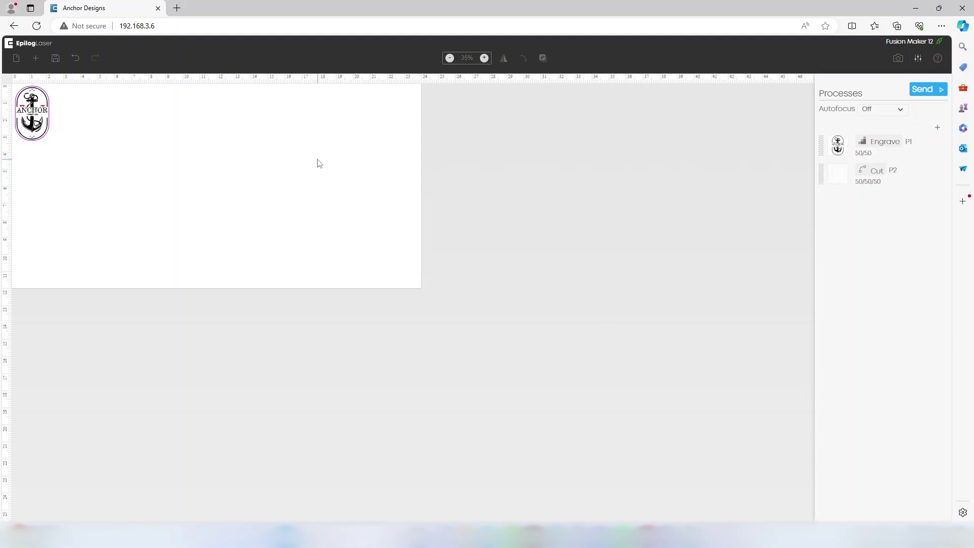
Step: Add fish.svg to the current artwork and place it just to the right of the anchor design
left_click(37, 59)
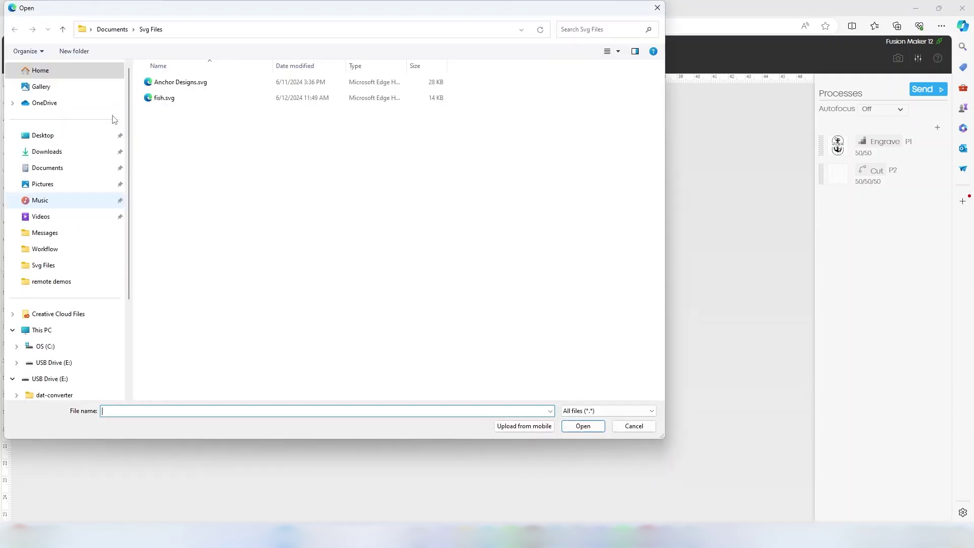
left_click(164, 99)
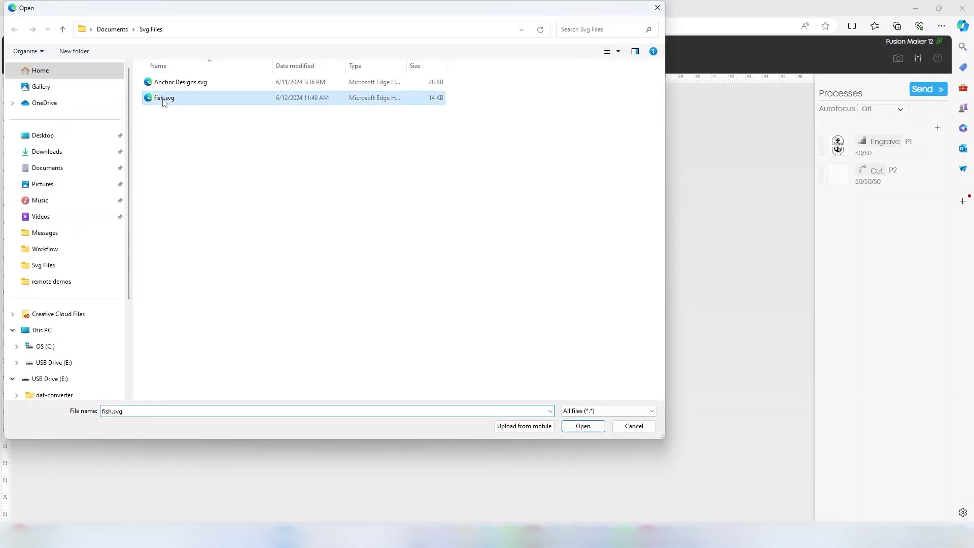
left_click(568, 427)
left_click_drag(31, 108, 85, 108)
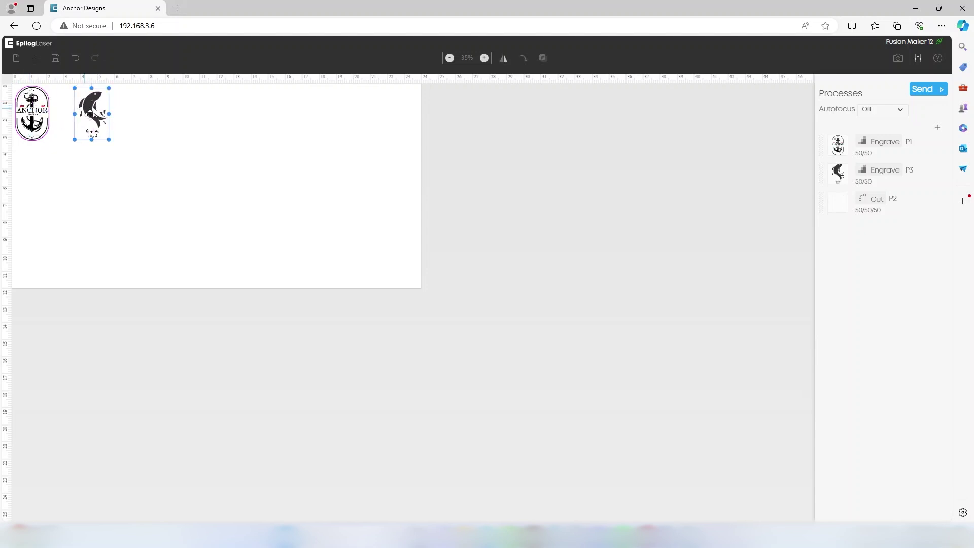
Step: Undo the addition of the fish artwork
scroll(88, 116, "up", 3)
scroll(97, 124, "up", 1)
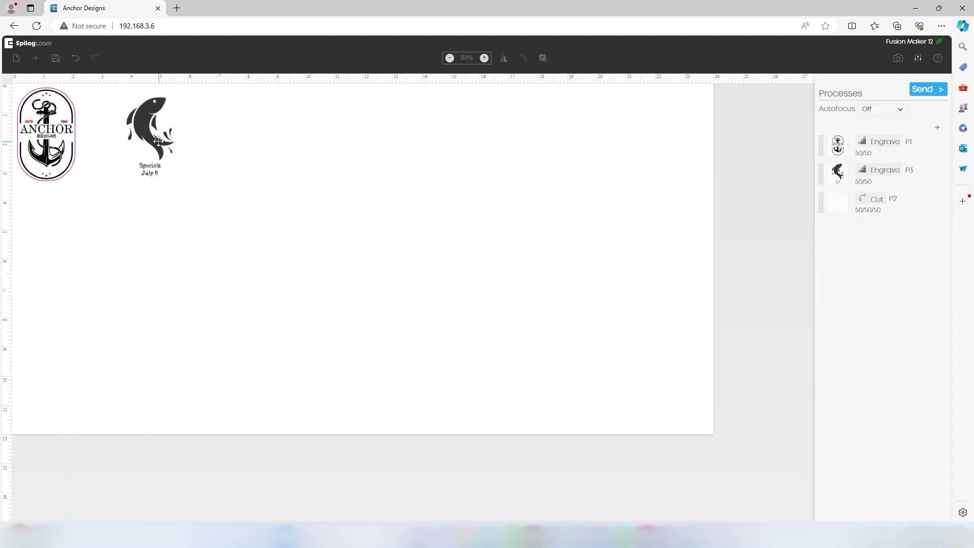
left_click(53, 59)
left_click(74, 60)
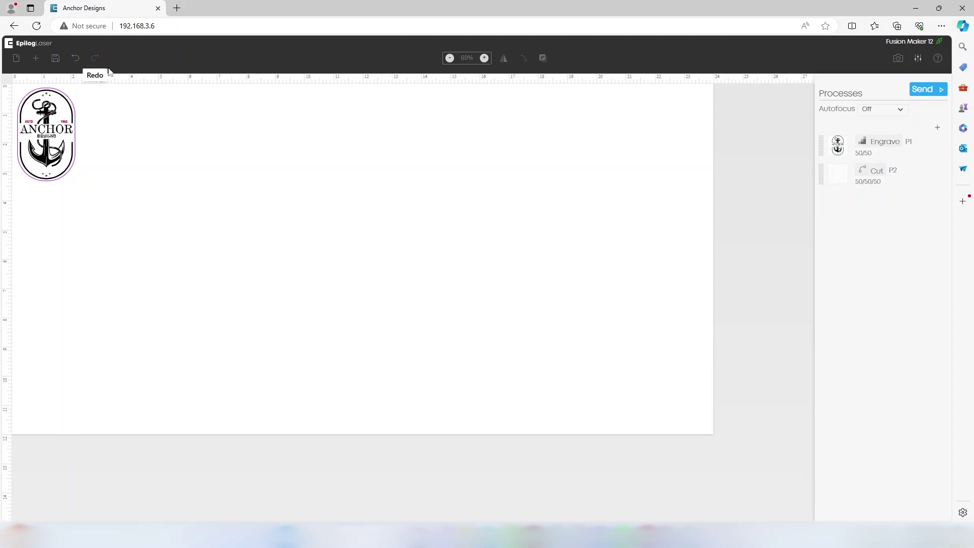
Step: Mirror the whole anchor design horizontally and flip it back to its original orientation
left_click(485, 57)
left_click(485, 58)
left_click(485, 58)
left_click(485, 58)
left_click(484, 58)
left_click(484, 58)
left_click(485, 57)
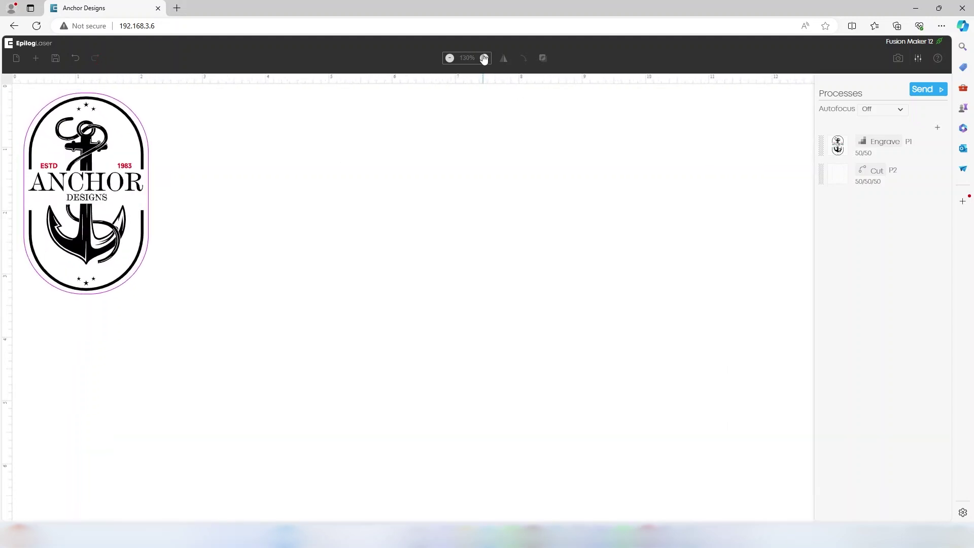
key("ctrl+a")
left_click(503, 58)
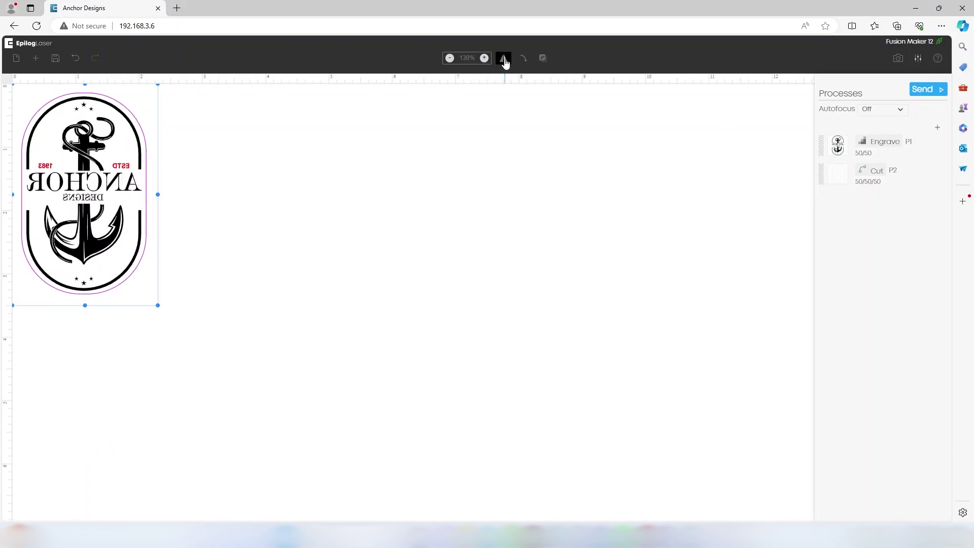
left_click(504, 59)
Step: Rotate the anchor design a quarter turn clockwise, return it to upright and deselect it
left_click(524, 59)
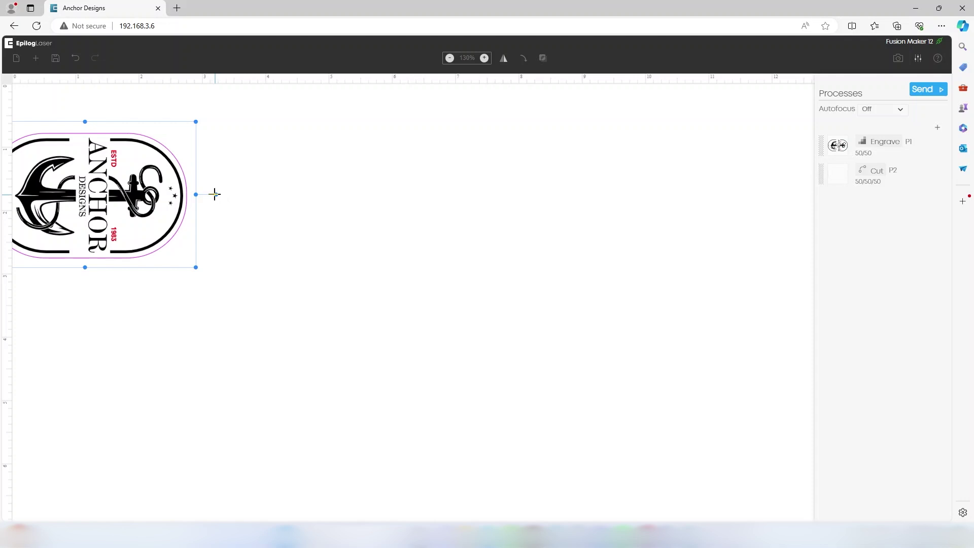
left_click_drag(215, 195, 84, 92)
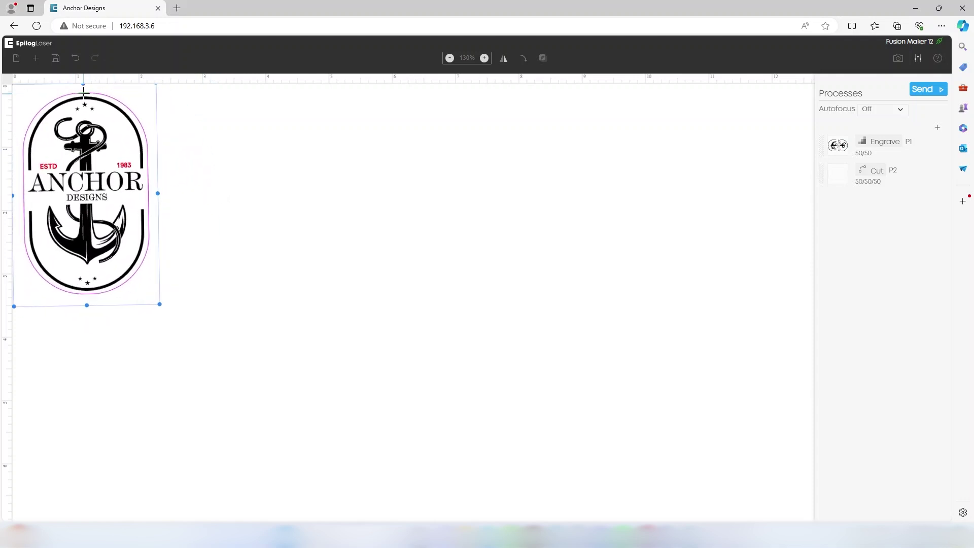
left_click(198, 143)
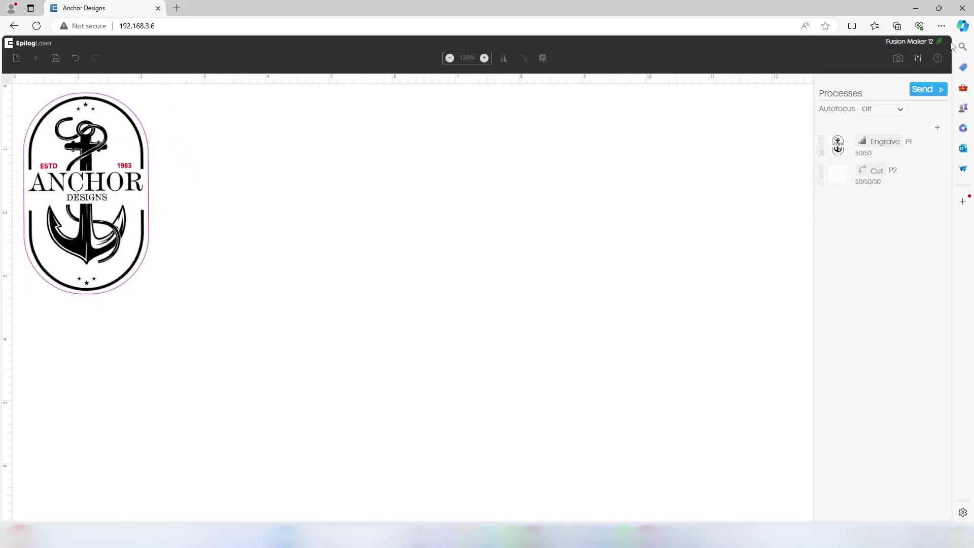
Step: Turn on the camera view of the laser bed and set the table attachment to None in the settings
left_click(898, 58)
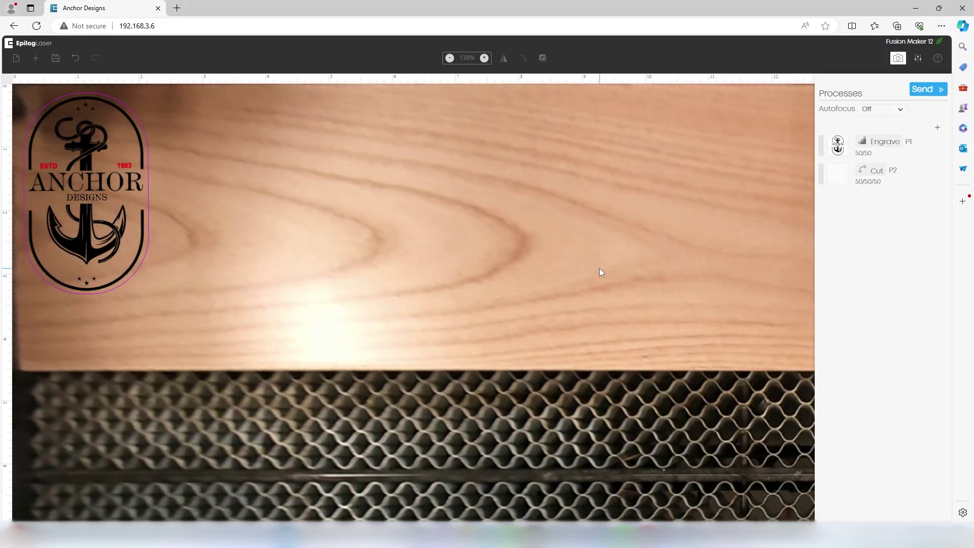
left_click(917, 58)
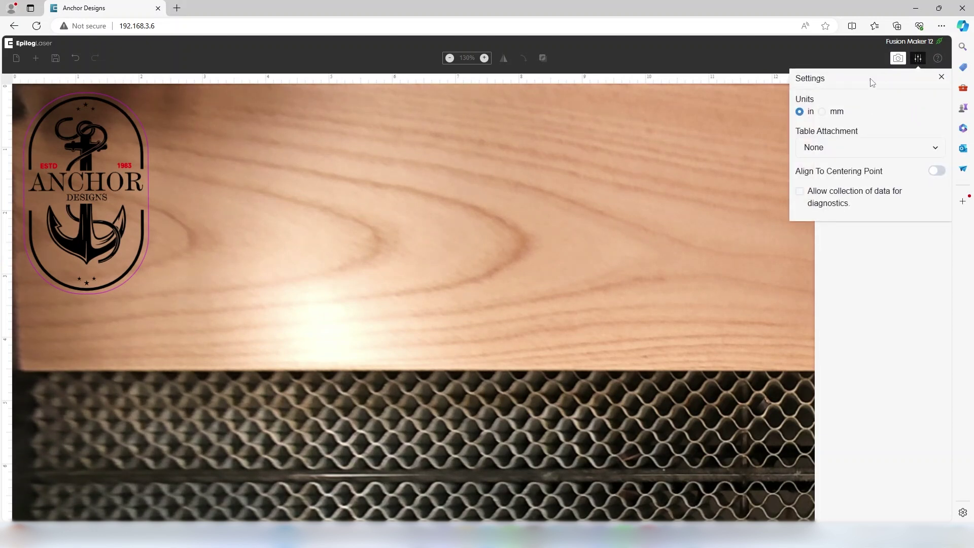
left_click(825, 147)
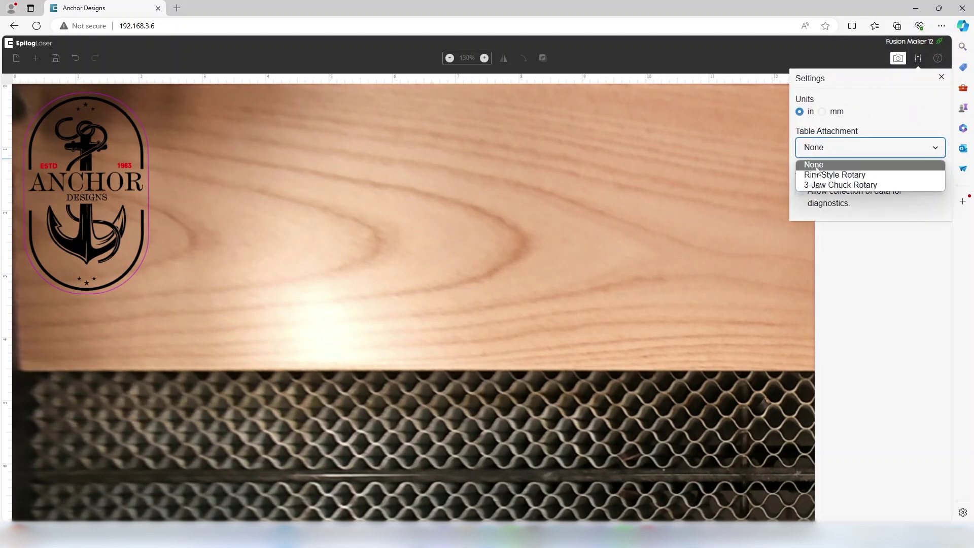
left_click(816, 167)
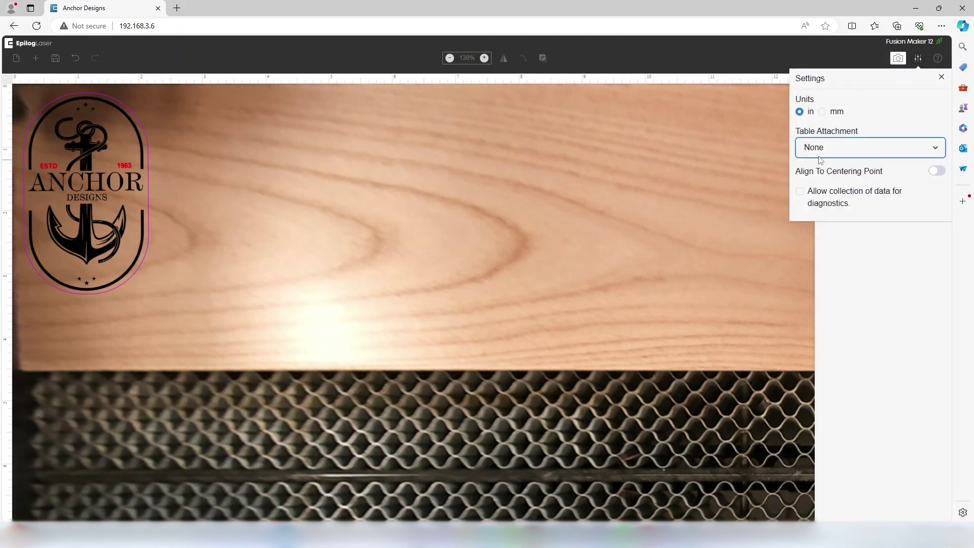
Step: Switch Align To Centering Point on and back off, and close the settings
left_click(936, 172)
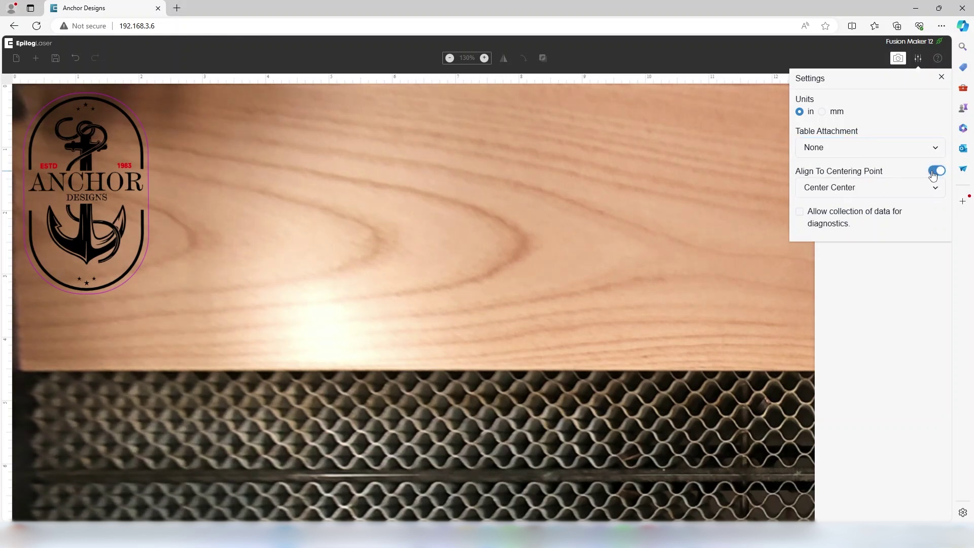
left_click(934, 172)
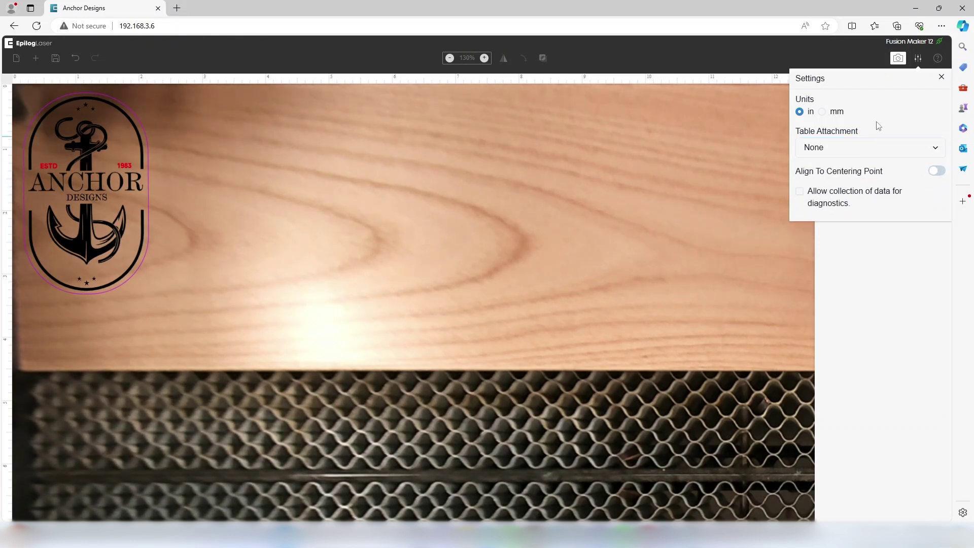
left_click(942, 77)
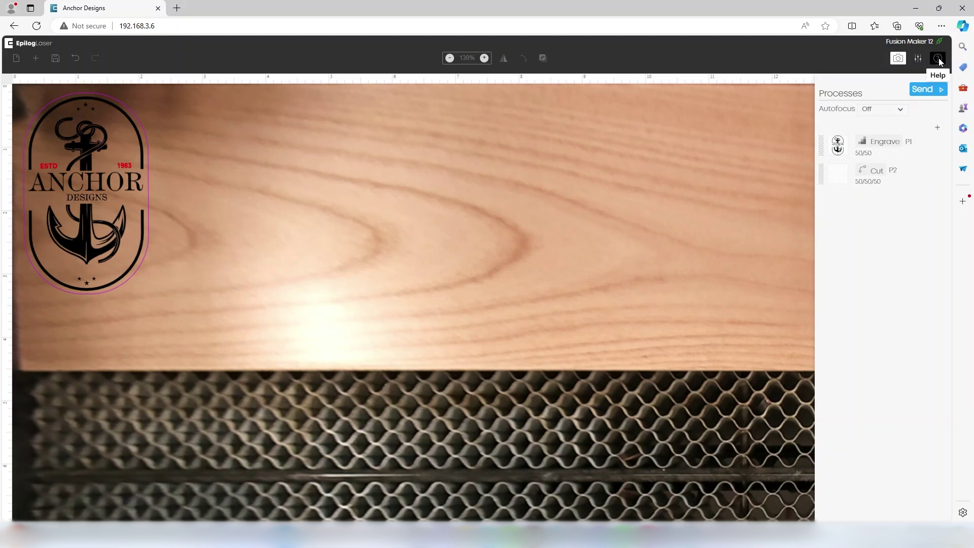
Step: View the troubleshooting form for sending a diagnostic file and close it without submitting
left_click(937, 58)
left_click(480, 213)
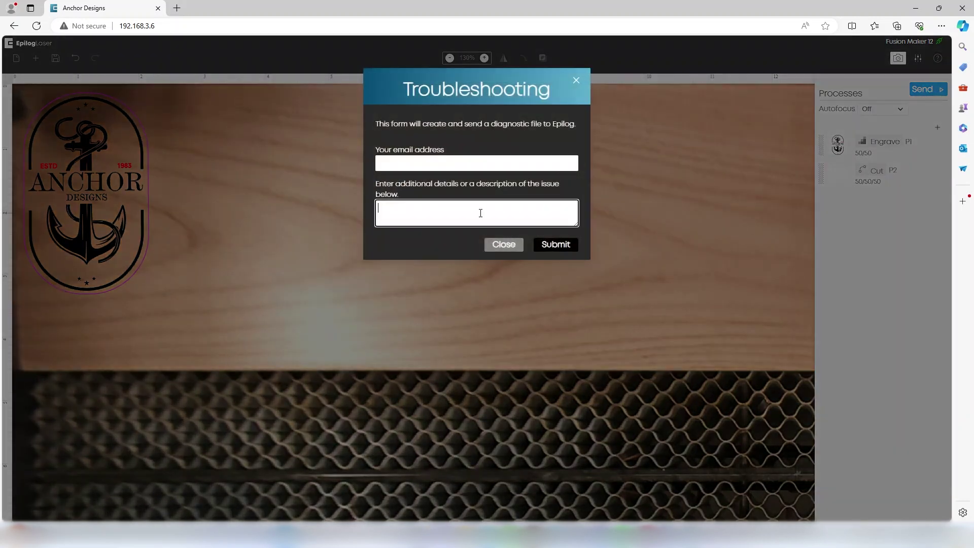
left_click(503, 245)
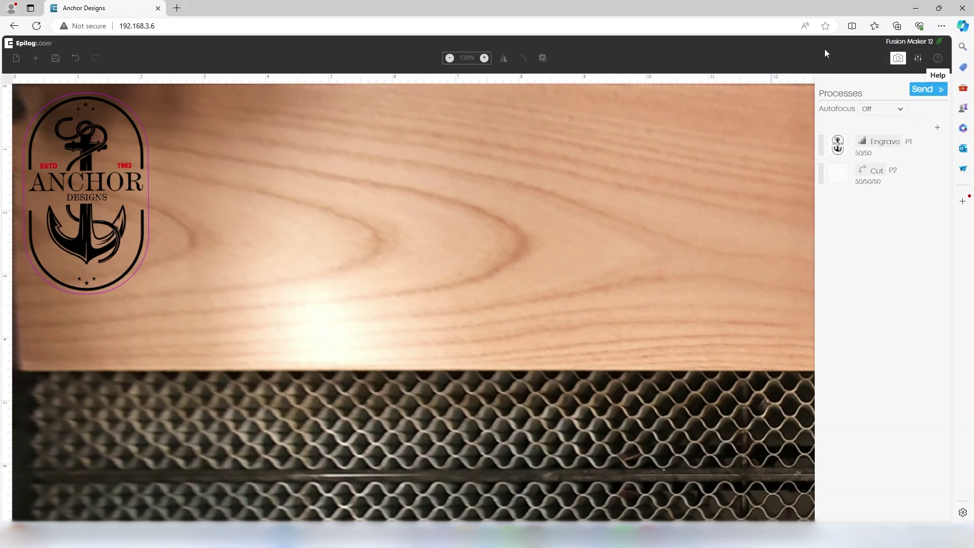
Step: Set the autofocus mode to Off
mouse_move(900, 51)
left_click(876, 110)
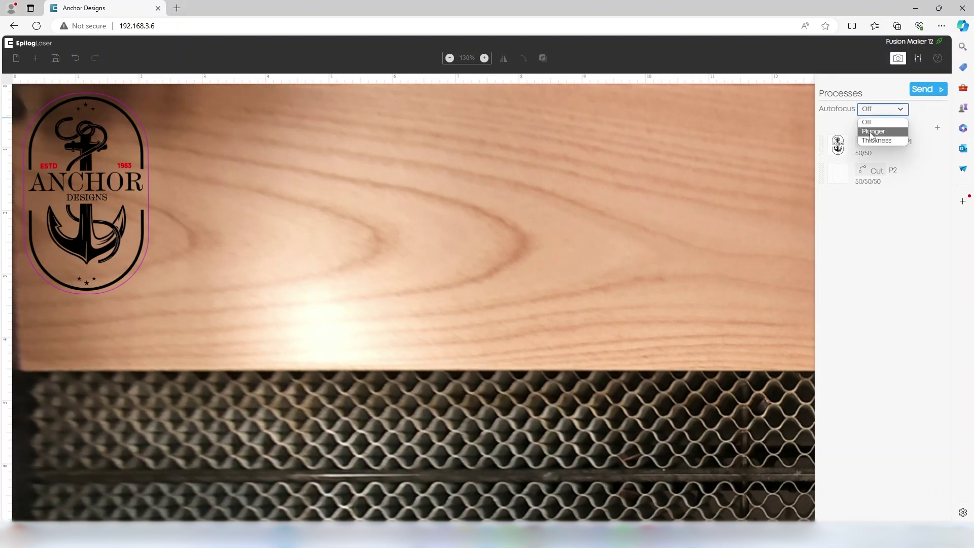
left_click(872, 123)
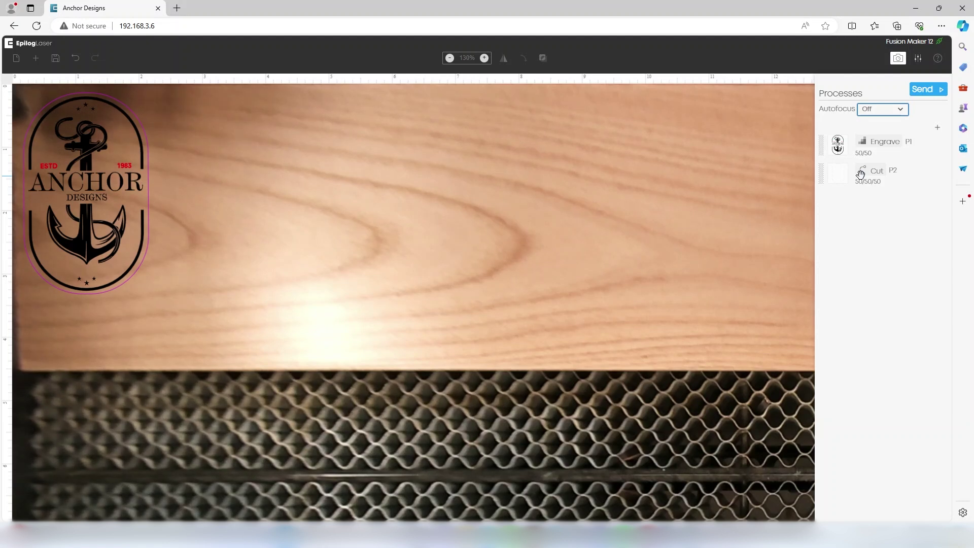
Step: Examine the Engrave process settings, including the dithering and engraving direction options
left_click(863, 143)
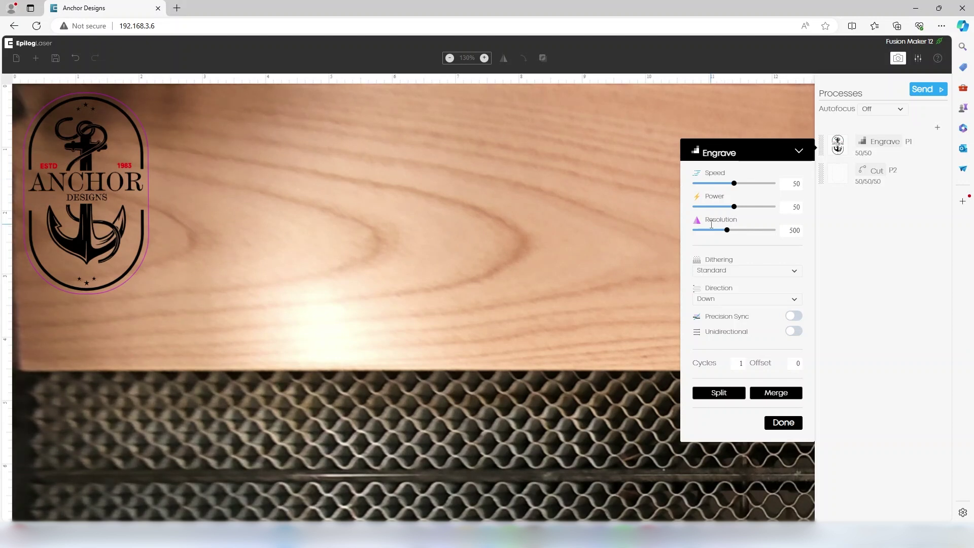
left_click(714, 272)
left_click(715, 275)
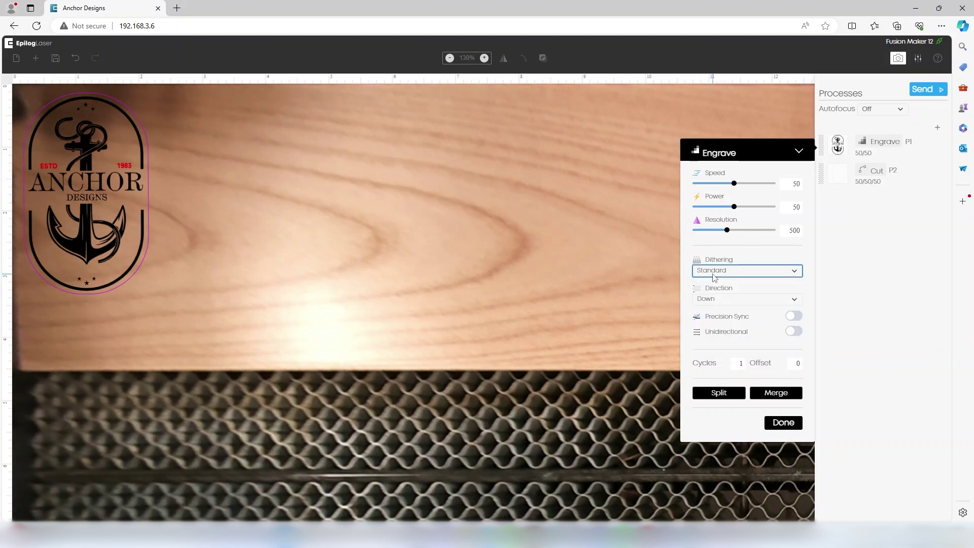
left_click(714, 301)
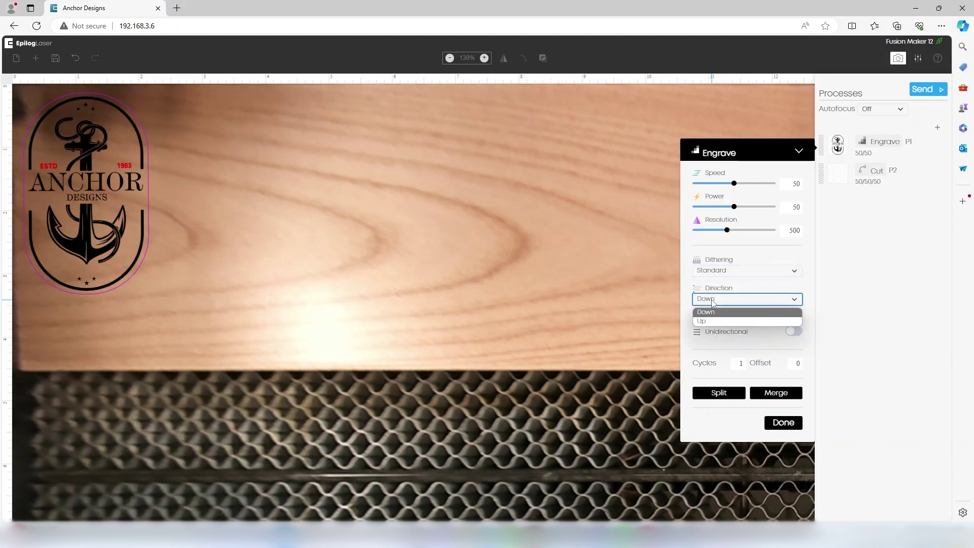
left_click(714, 303)
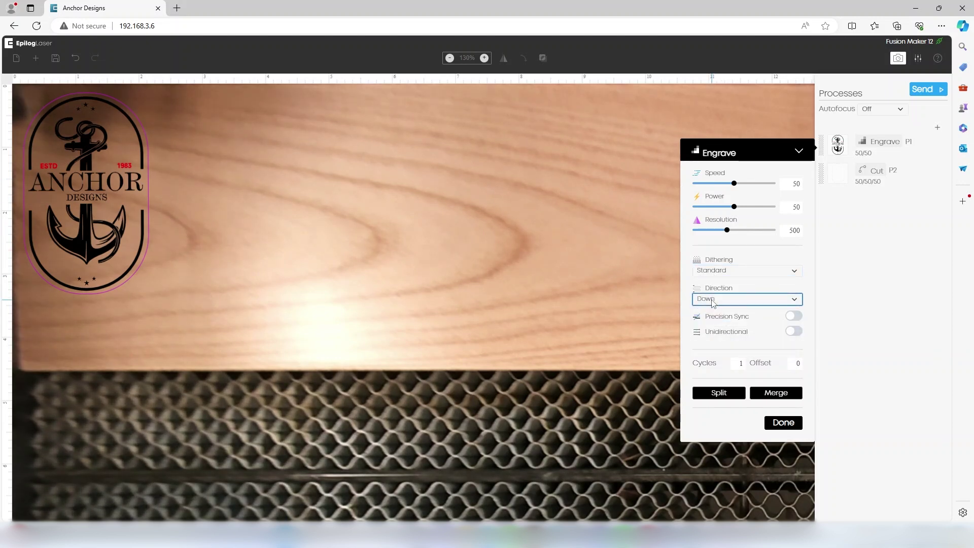
Step: Split the Engrave process by color, and merge the separated processes back together
left_click(720, 395)
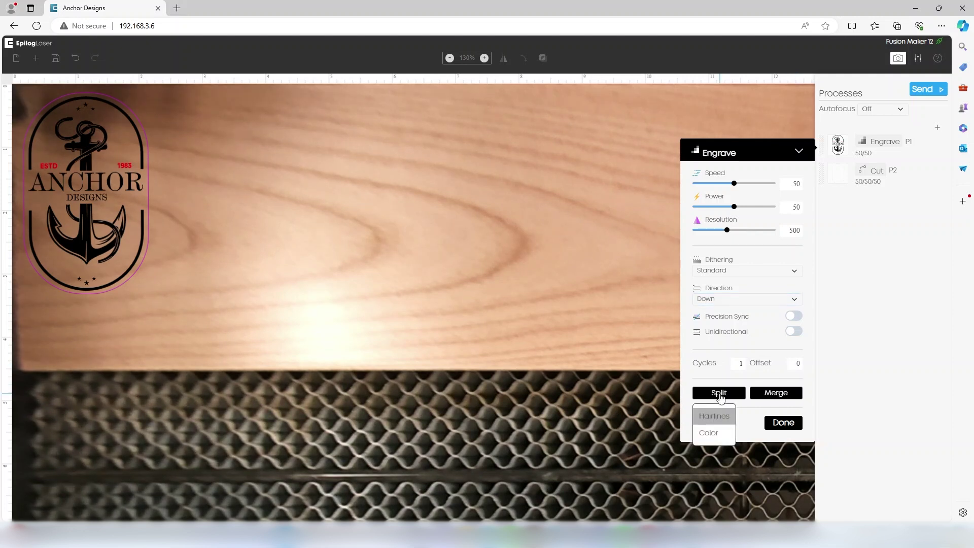
left_click(710, 434)
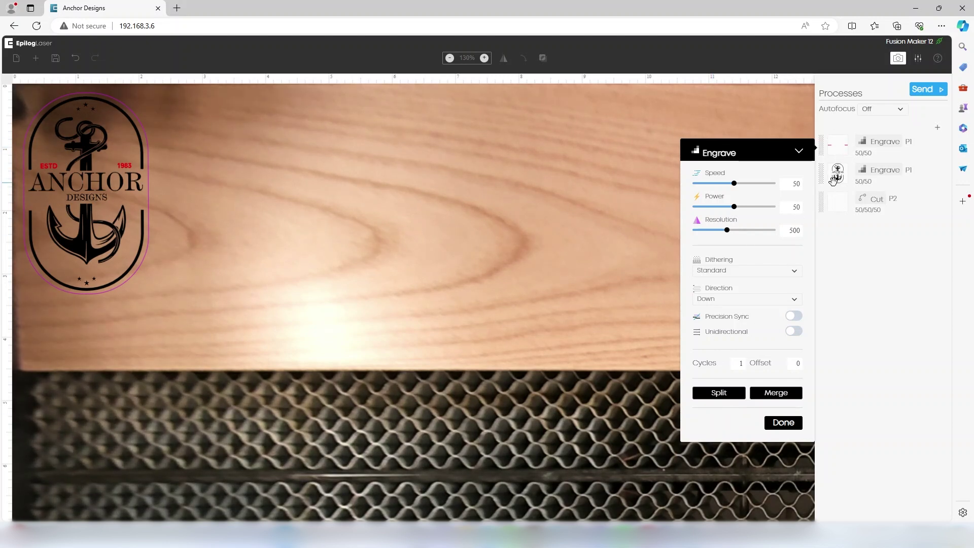
left_click(765, 399)
left_click(759, 417)
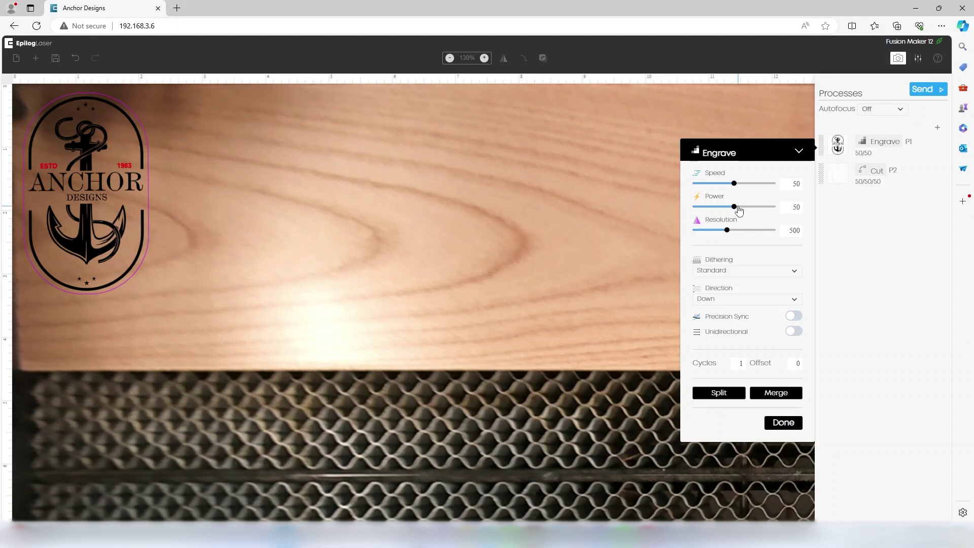
Step: Set the Engrave process power to 100, choose its engraving direction, and apply the settings
left_click_drag(734, 206, 790, 207)
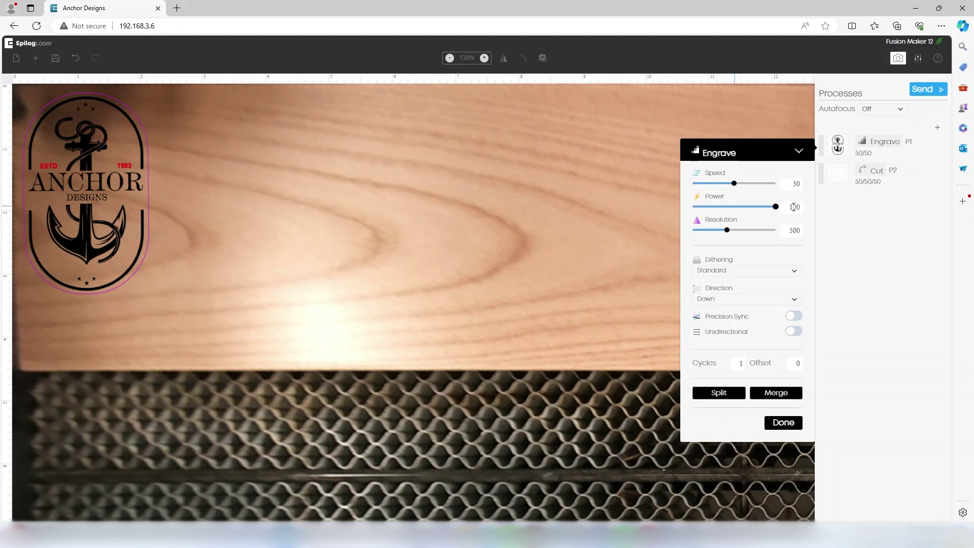
left_click(721, 299)
left_click(717, 322)
left_click(781, 423)
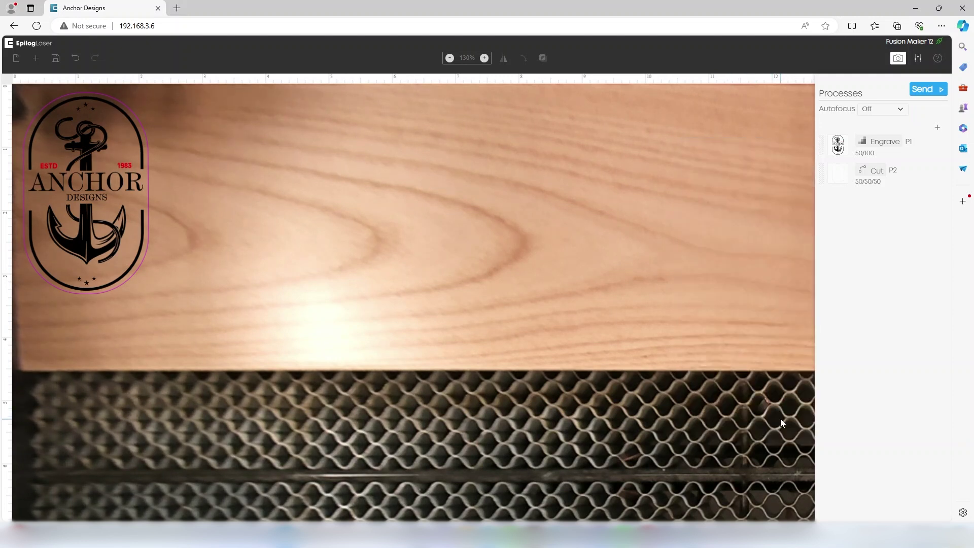
Step: Set the Cut process speed to 20 and power to 100, and apply the settings
left_click(877, 171)
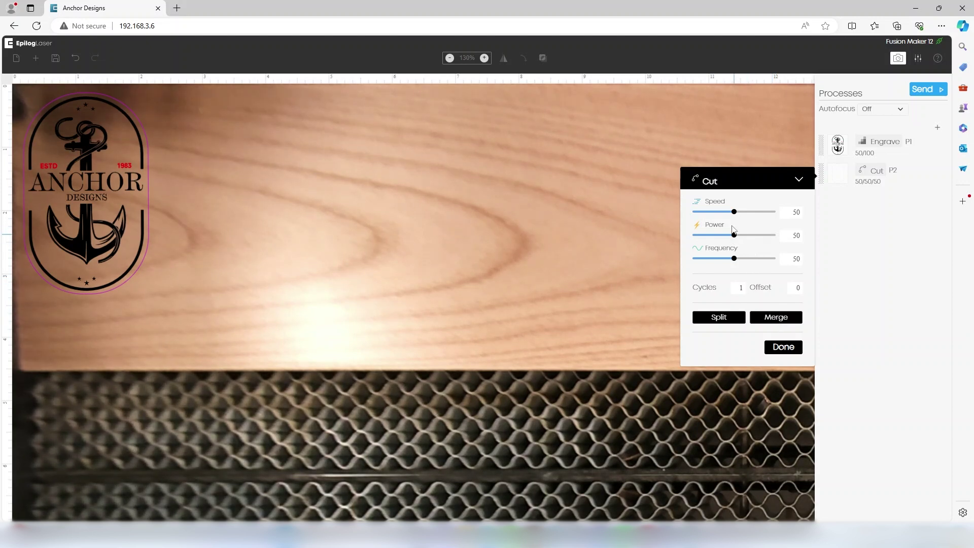
left_click_drag(734, 211, 781, 240)
left_click(789, 348)
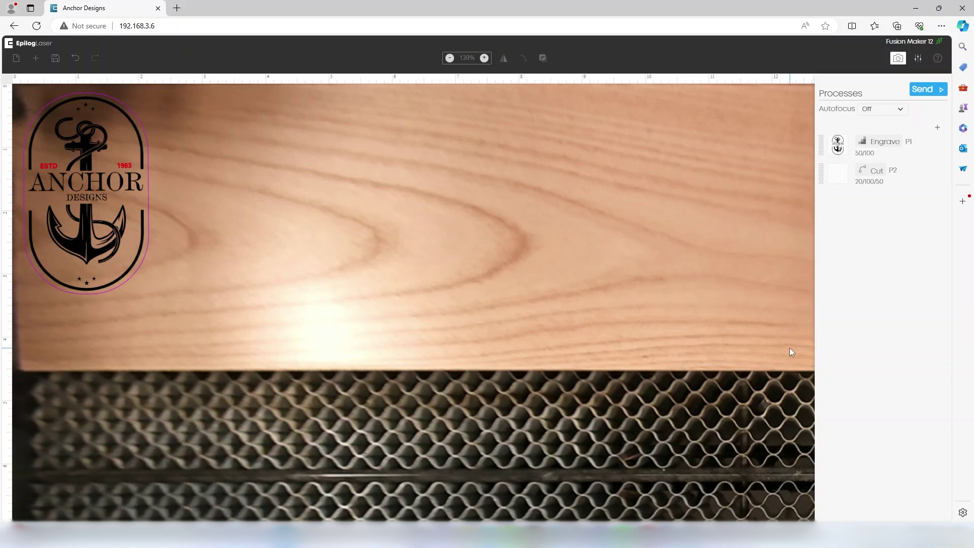
Step: View the process types the Cut process can be switched to, and close its settings
left_click(861, 173)
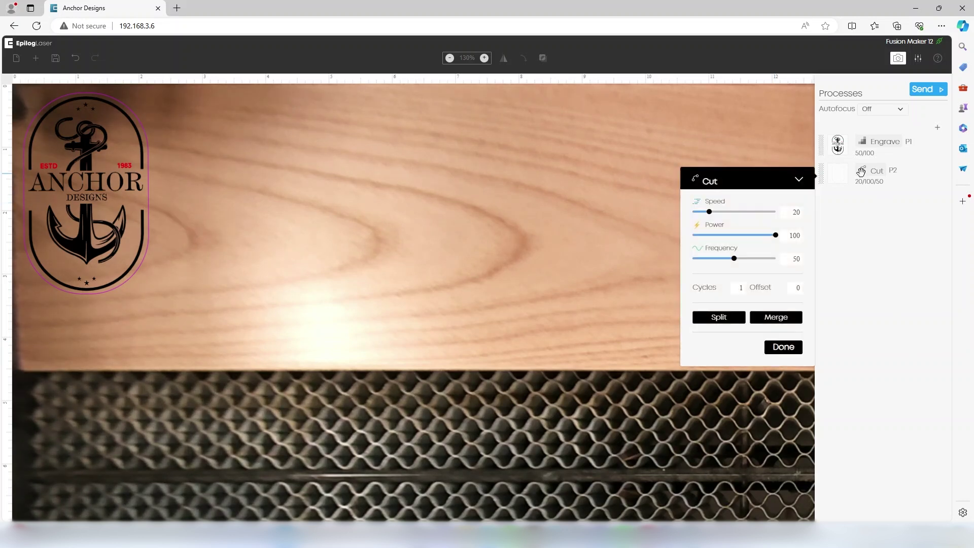
left_click(732, 183)
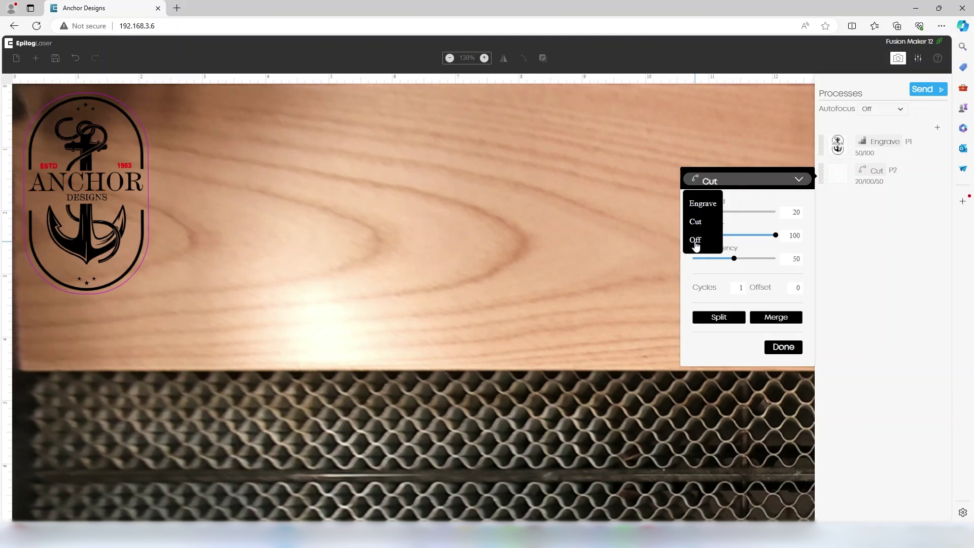
left_click(731, 181)
left_click(735, 159)
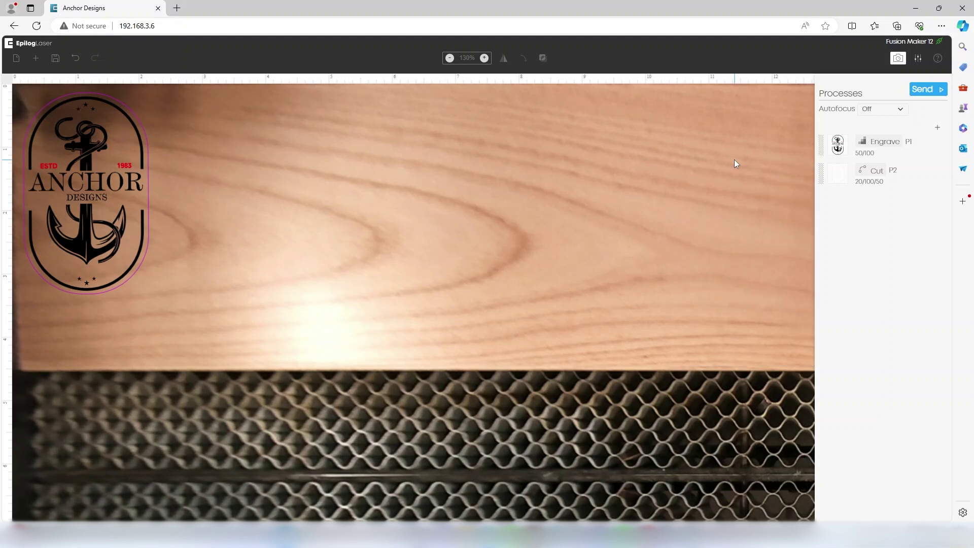
Step: Ungroup the anchor design into its separate elements
key("ctrl+plus")
key("ctrl+plus")
key("ctrl+plus")
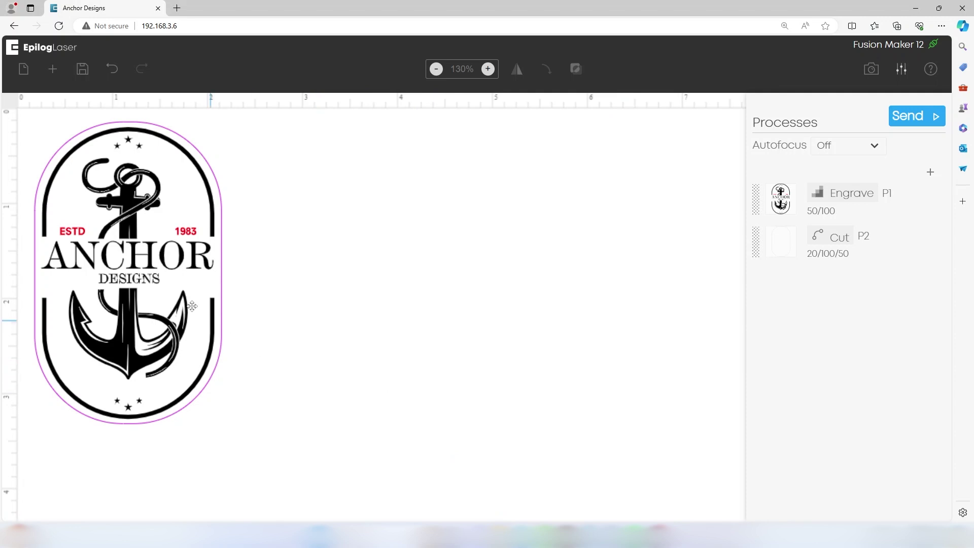
left_click(145, 274)
right_click(146, 275)
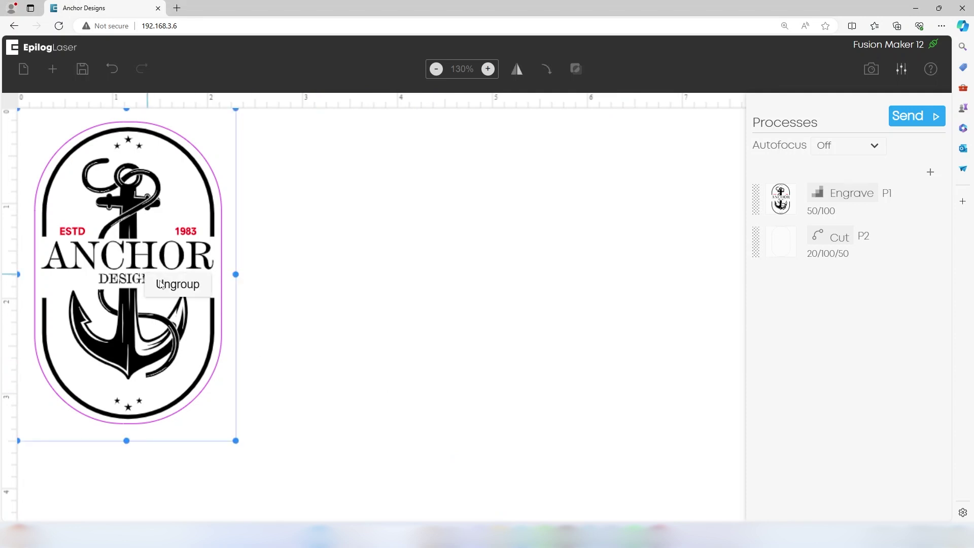
left_click(169, 285)
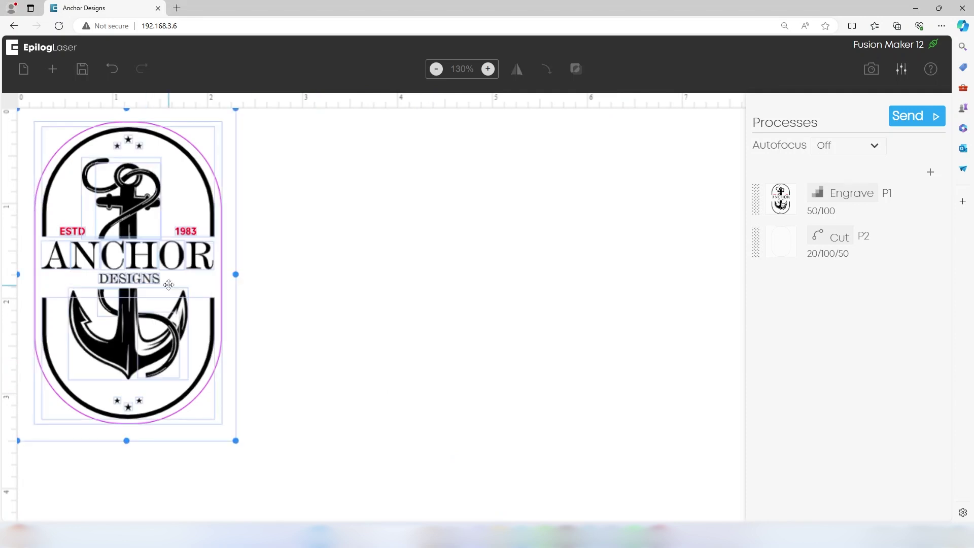
Step: Move the magenta cut outline about 1.6 units to the right, away from the anchor artwork
left_click(278, 239)
left_click(127, 210)
left_click_drag(126, 210, 279, 197)
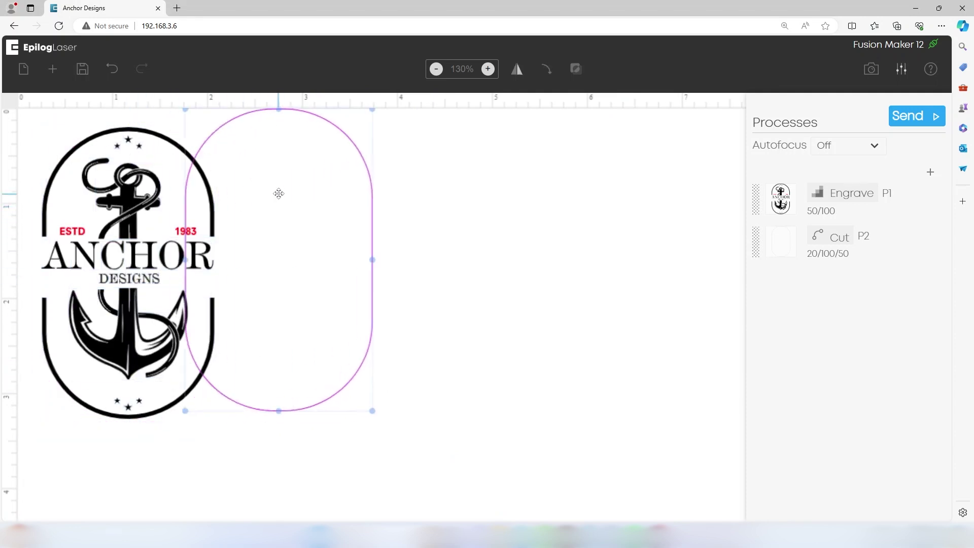
Step: Add a separate process for the upper arc of the black border, and undo the addition
left_click(117, 204)
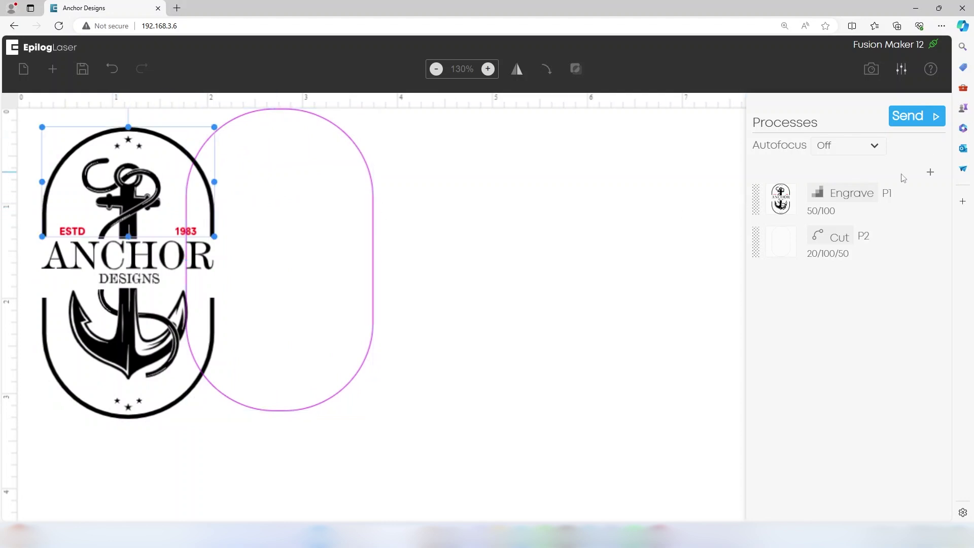
left_click(926, 178)
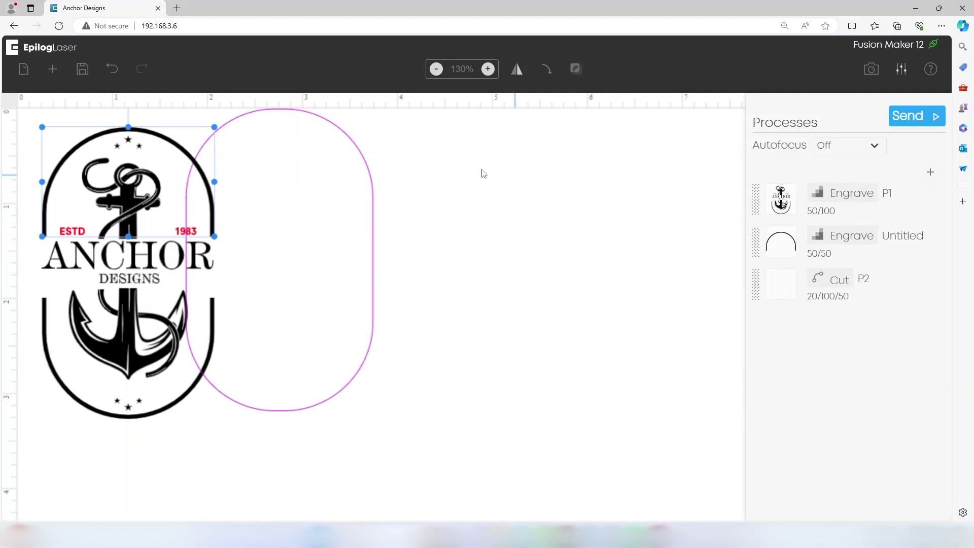
left_click(113, 70)
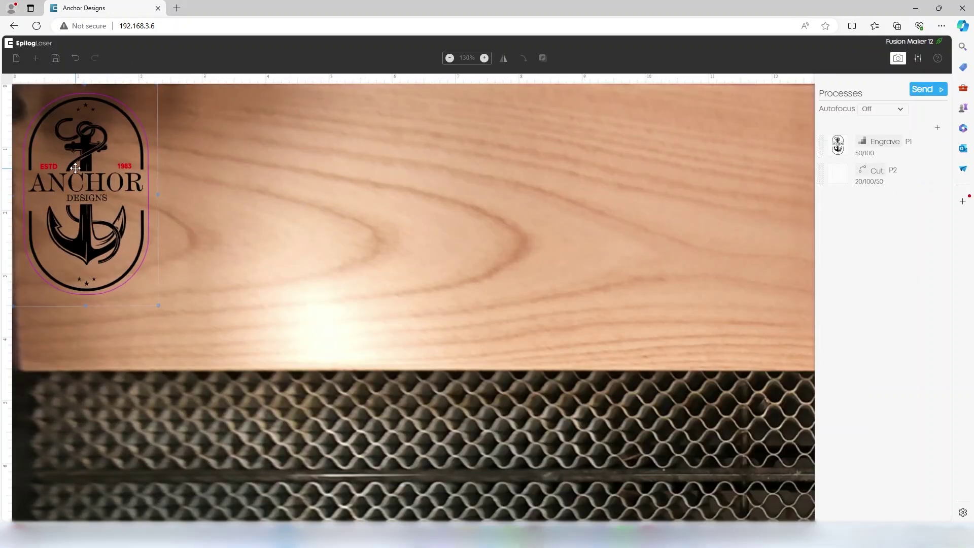
Step: Reposition the grouped anchor design near the wood's upper-left corner, fine-tuning its placement with small nudges right and left
left_click_drag(102, 168, 78, 164)
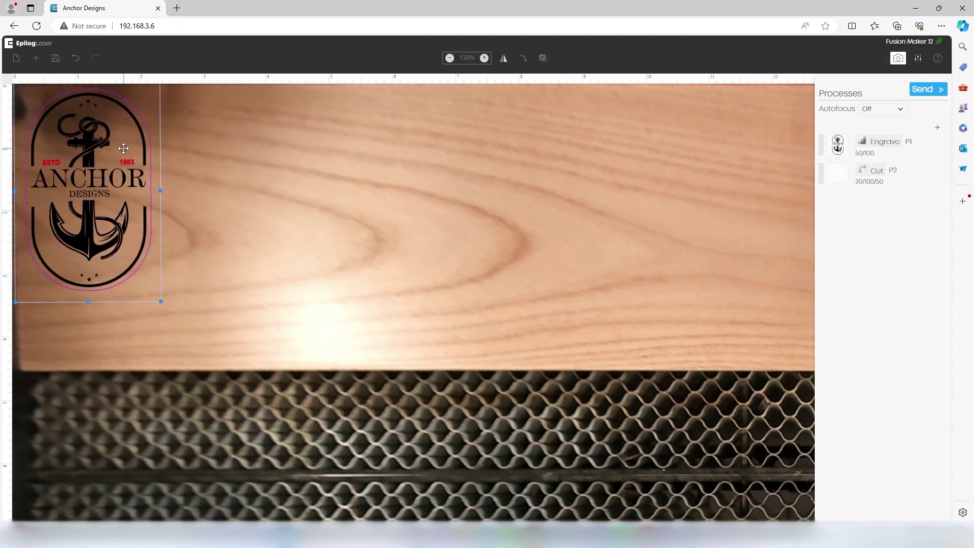
key("Right")
key("Right")
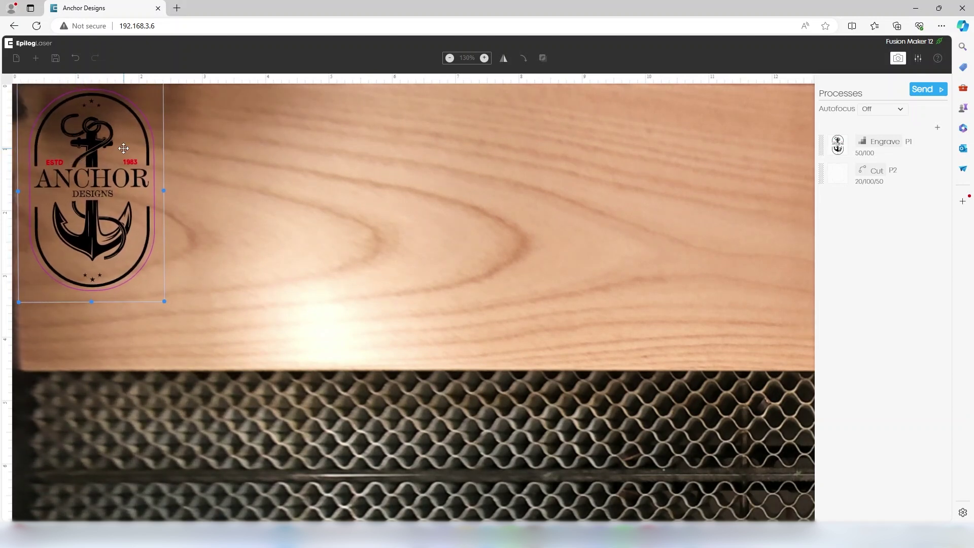
key("Left")
key("Left")
key("Left")
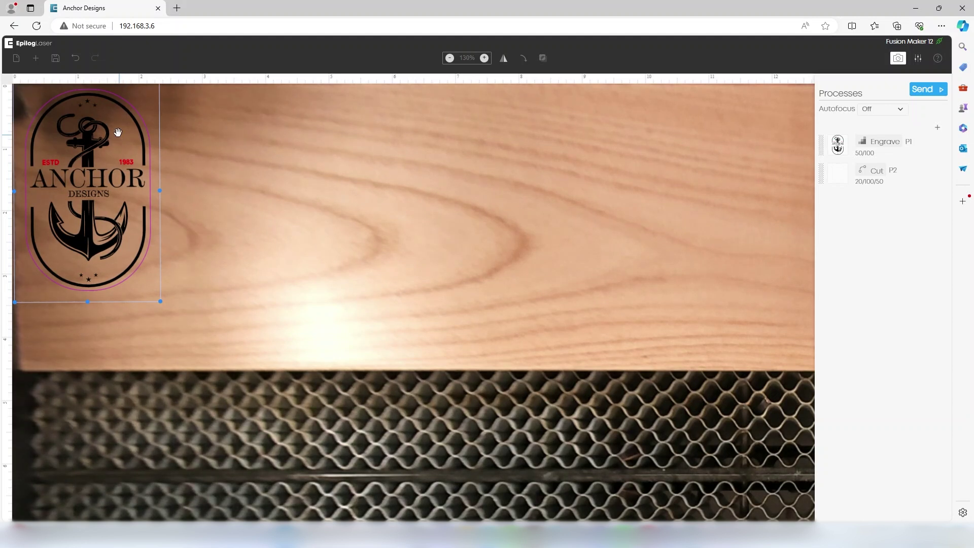
mouse_move(111, 132)
left_mouse_down()
mouse_move(137, 132)
mouse_move(95, 144)
mouse_move(137, 144)
mouse_move(96, 130)
mouse_move(105, 135)
left_mouse_up()
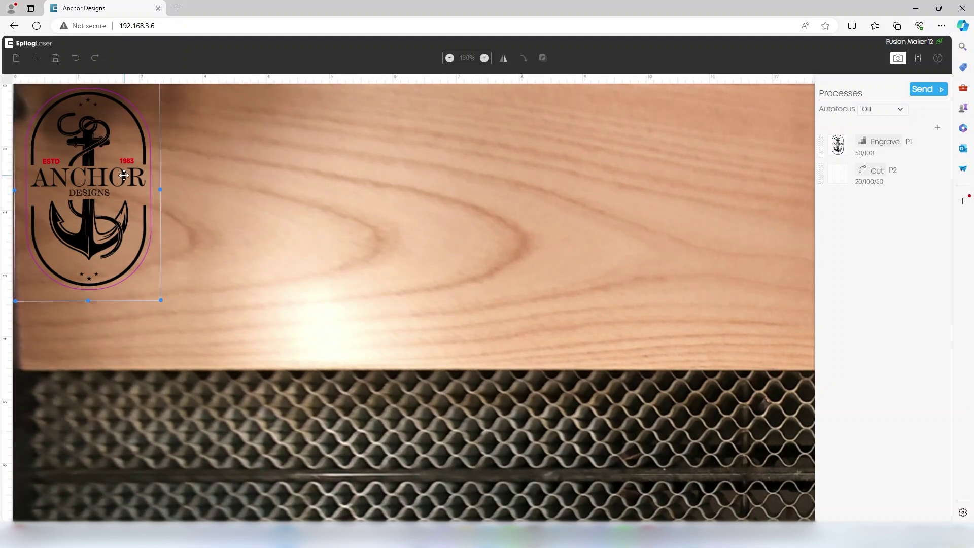
Step: Duplicate the anchor design, move the copy to the right of the original, and delete it
key("ctrl+c")
key("ctrl+v")
left_click_drag(111, 174, 249, 173)
key("Delete")
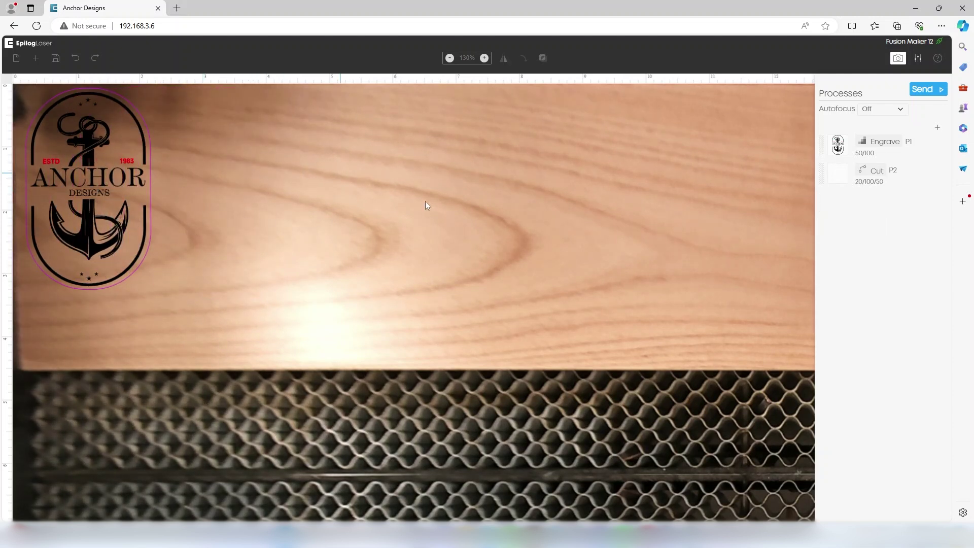
Step: Send the anchor job with its Engrave and Cut processes to the laser
left_click(925, 92)
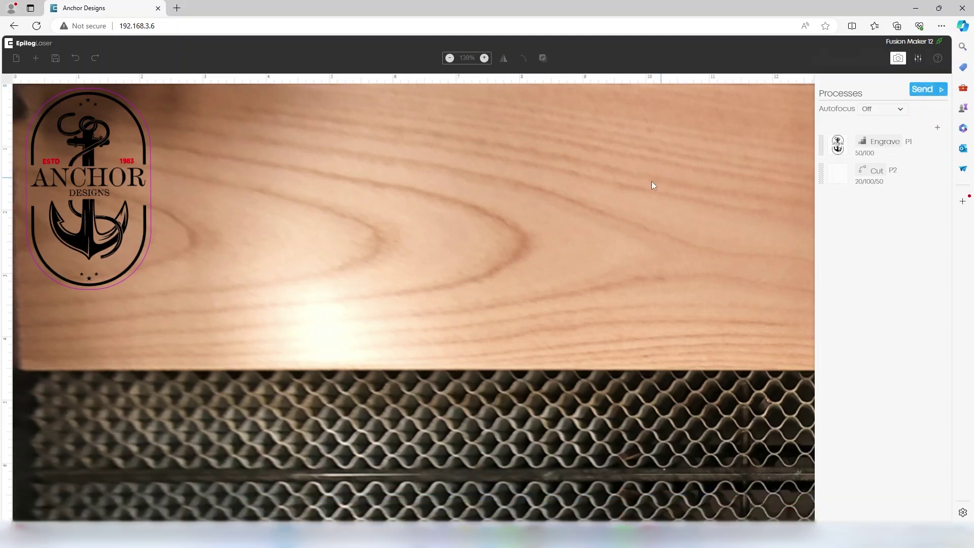